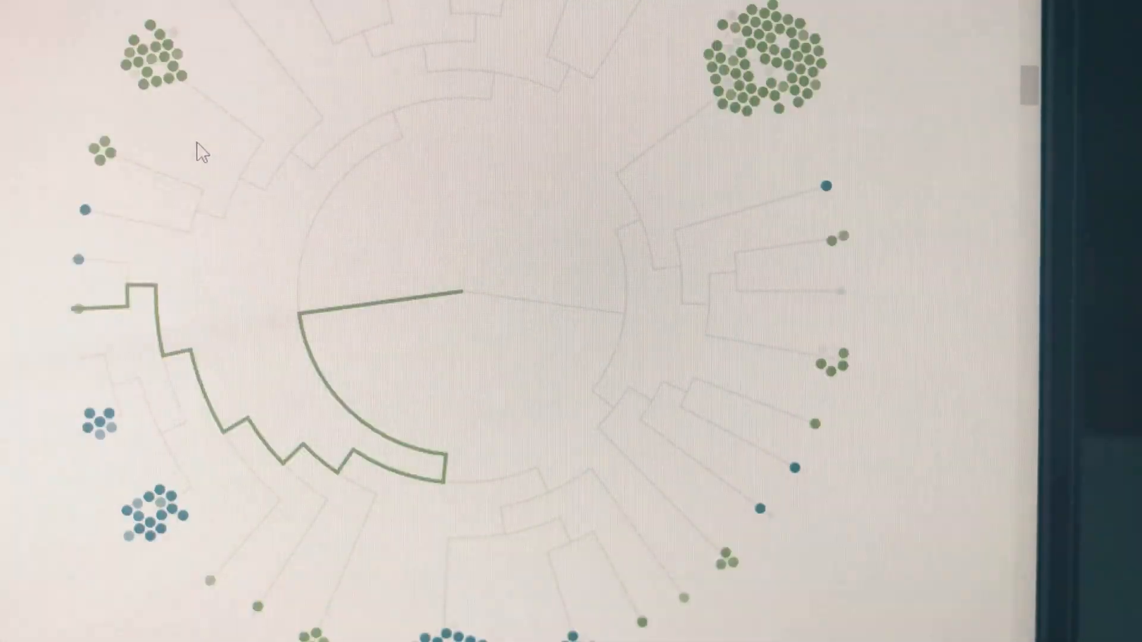
{"action": "scroll", "coordinate": [200, 142], "scroll_direction": "down", "scroll_amount": 2}
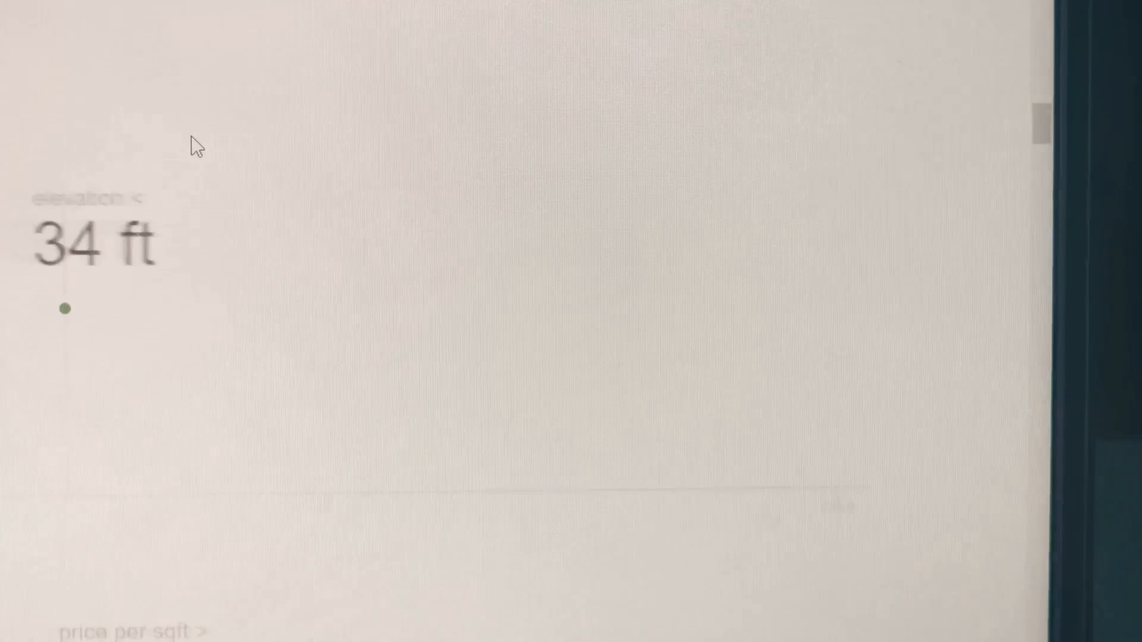